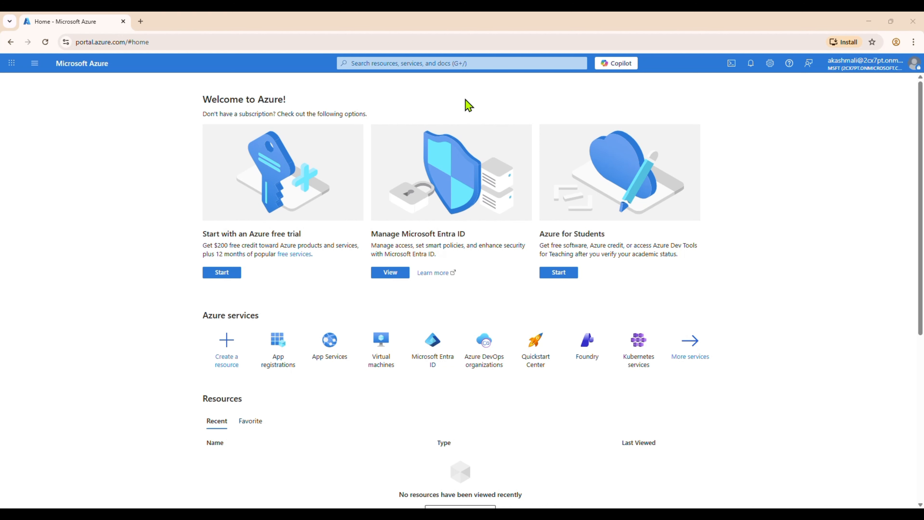
Step: Open the Microsoft Entra ID app registrations and list all applications in the tenant
{"action": "left_click", "coordinate": [446, 355]}
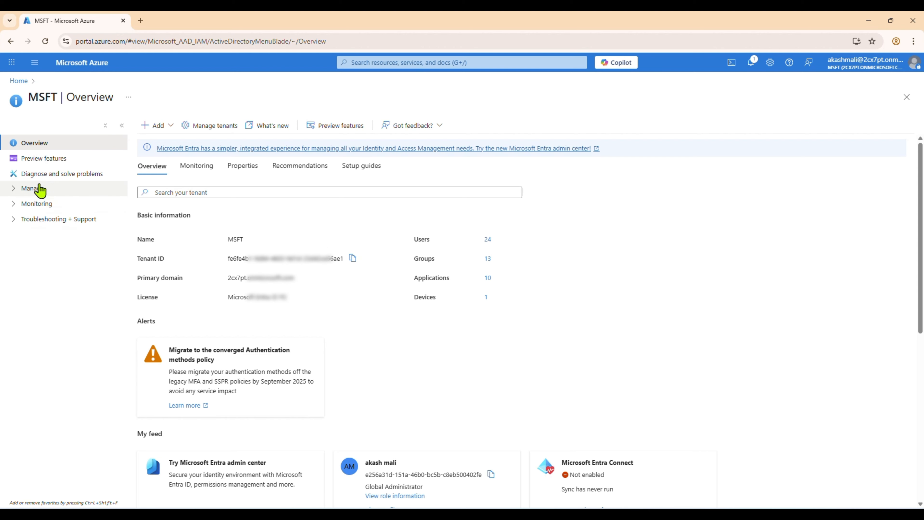
{"action": "left_click", "coordinate": [15, 188]}
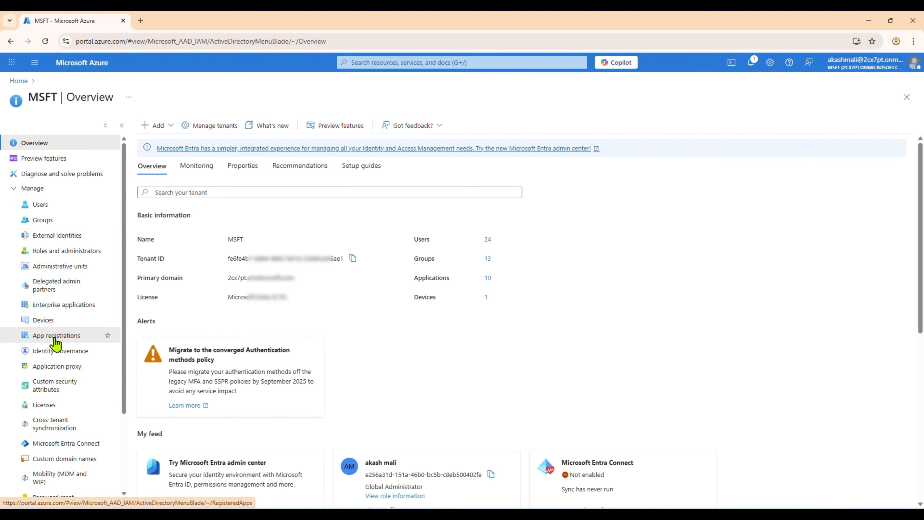
{"action": "left_click", "coordinate": [56, 337]}
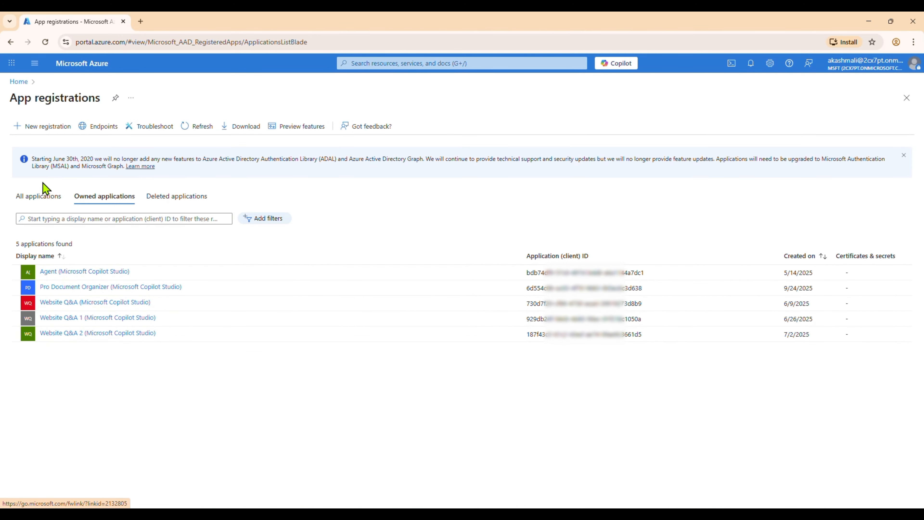
{"action": "left_click", "coordinate": [42, 196]}
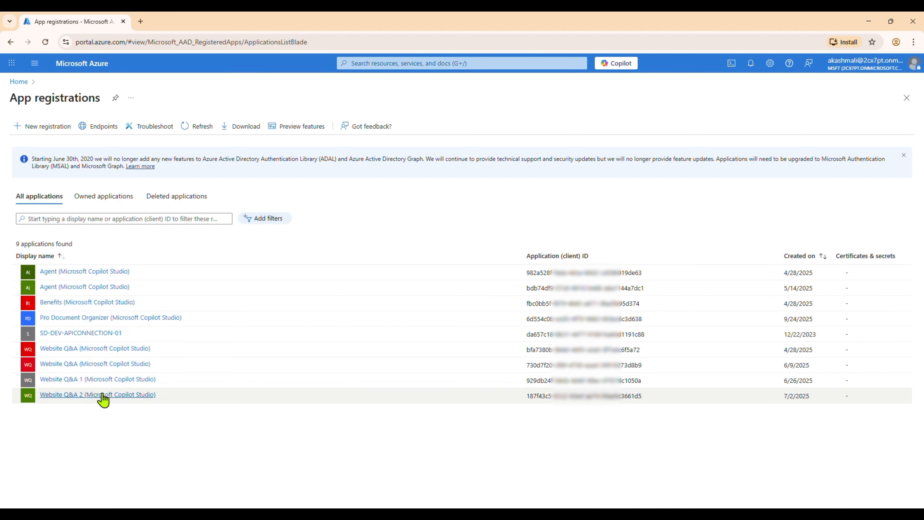
Step: Register a single-tenant application named Test-App-Registration with the Public client/native (mobile & desktop) redirect platform and no redirect URI
{"action": "left_click", "coordinate": [48, 128]}
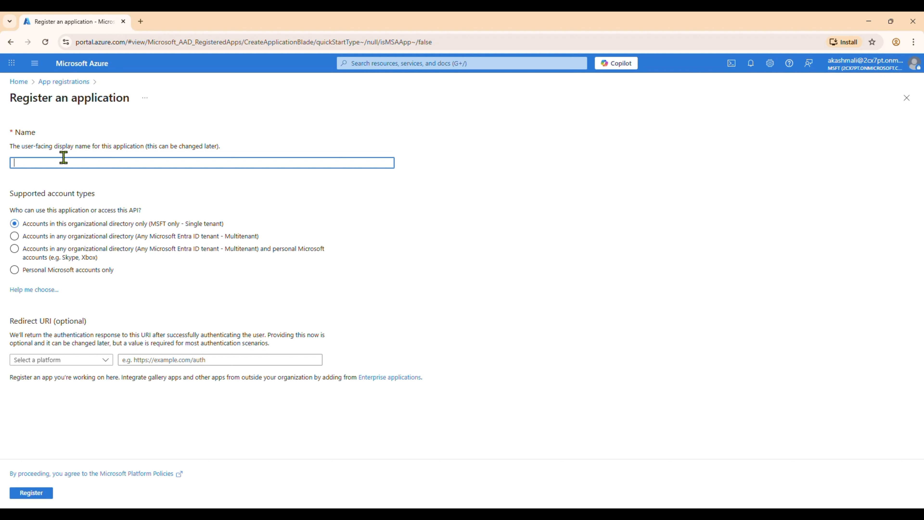
{"action": "type", "text": "Test-App-Registration"}
{"action": "left_click", "coordinate": [221, 200]}
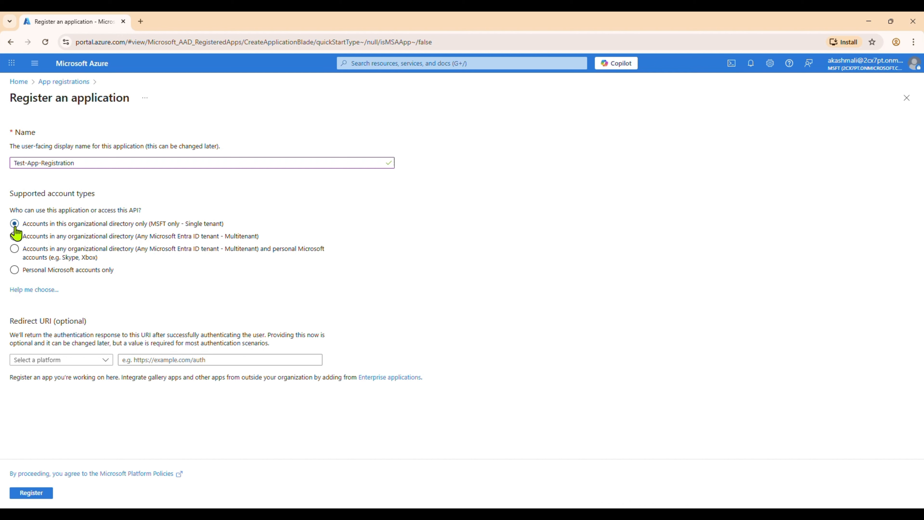
{"action": "left_click", "coordinate": [97, 360]}
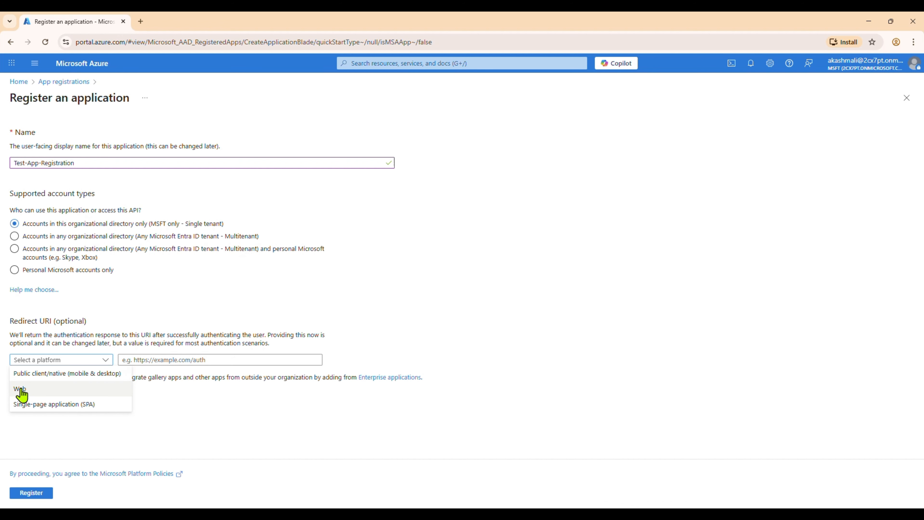
{"action": "left_click", "coordinate": [49, 374]}
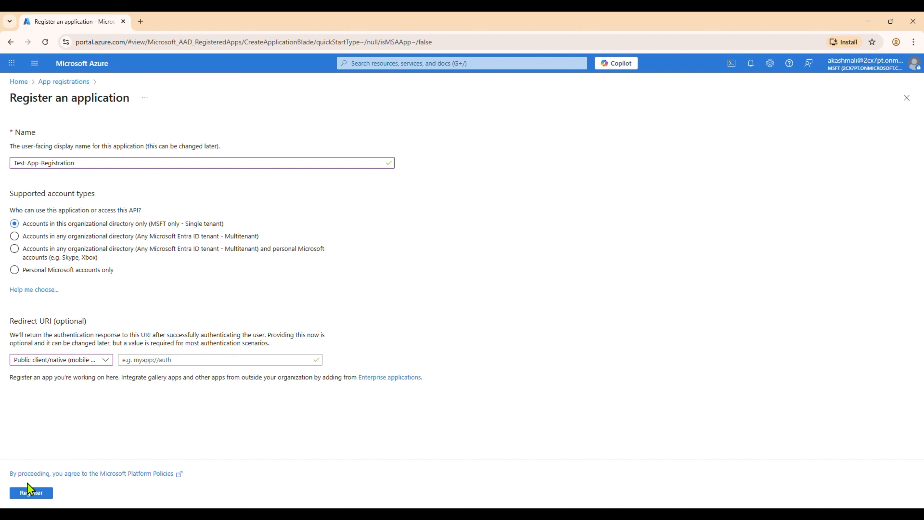
{"action": "left_click", "coordinate": [31, 495]}
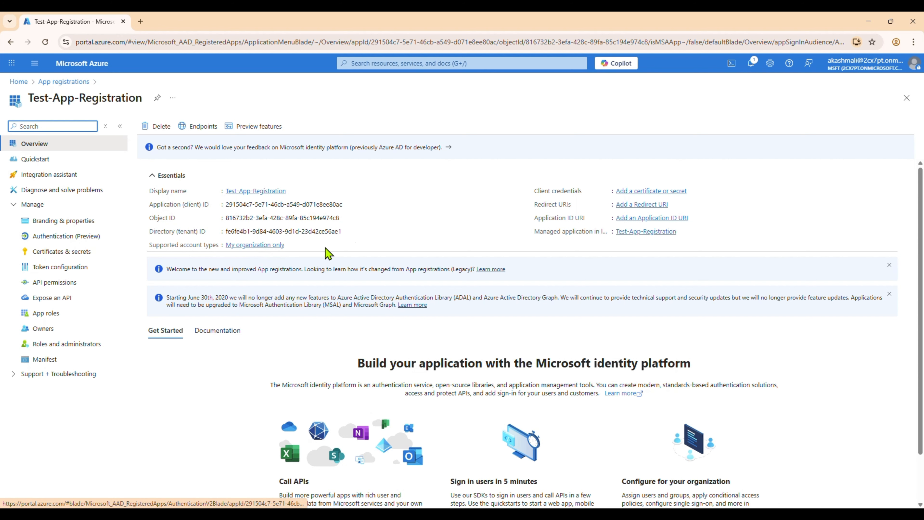
Step: Review the app's branding, authentication, certificates and secrets, and token configuration settings, including the new client secret form, without adding anything
{"action": "left_click", "coordinate": [51, 222]}
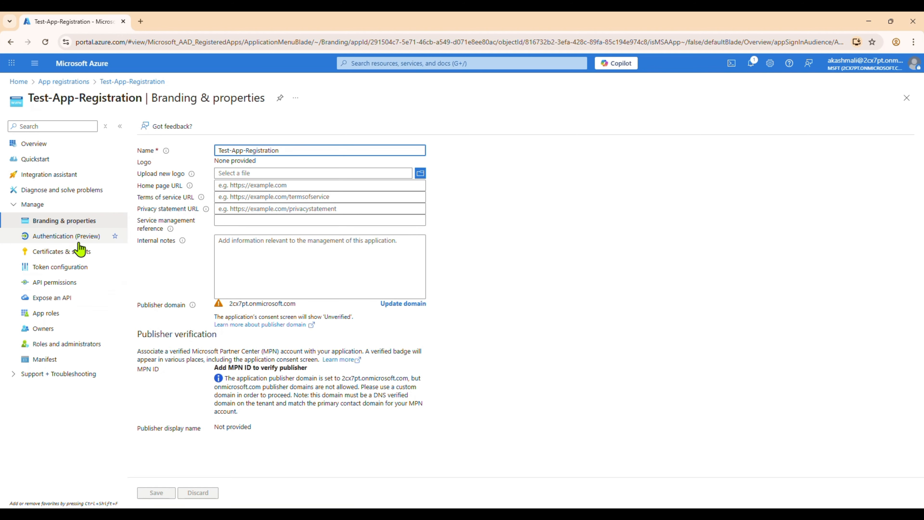
{"action": "left_click", "coordinate": [72, 237]}
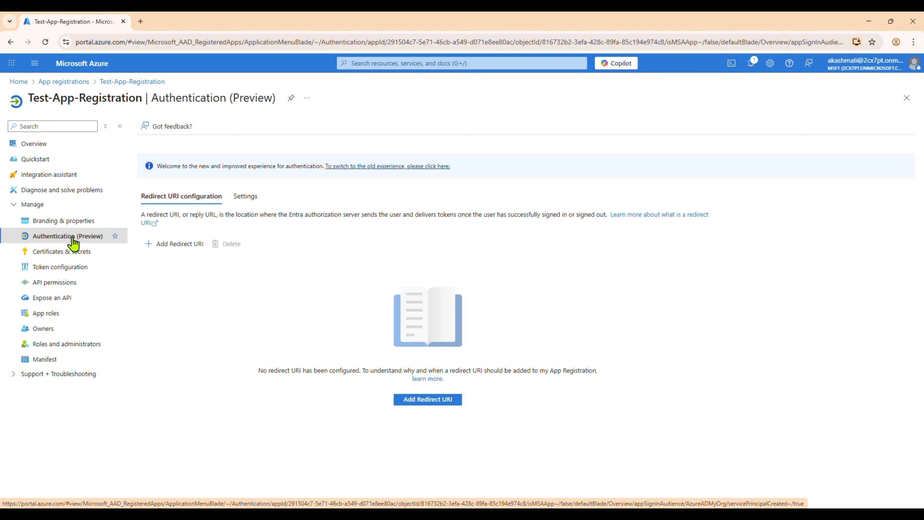
{"action": "left_click", "coordinate": [59, 252]}
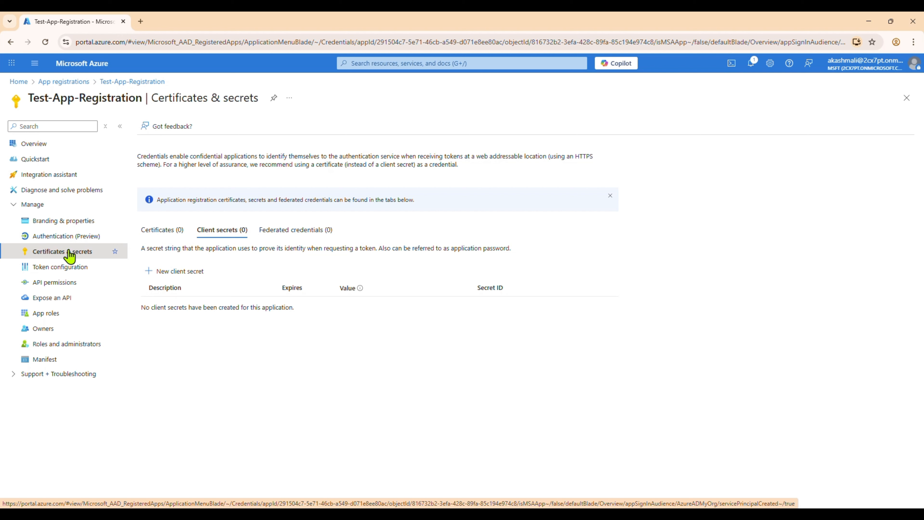
{"action": "left_click", "coordinate": [189, 278]}
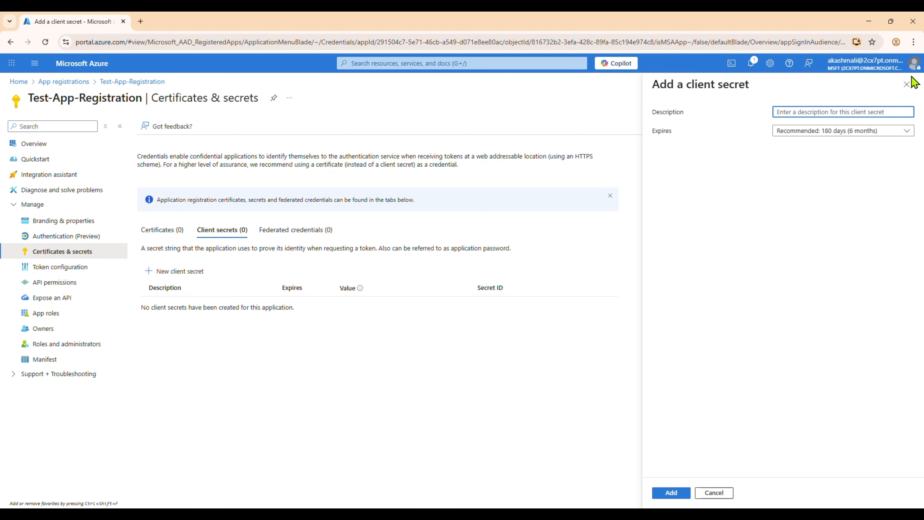
{"action": "left_click", "coordinate": [907, 83]}
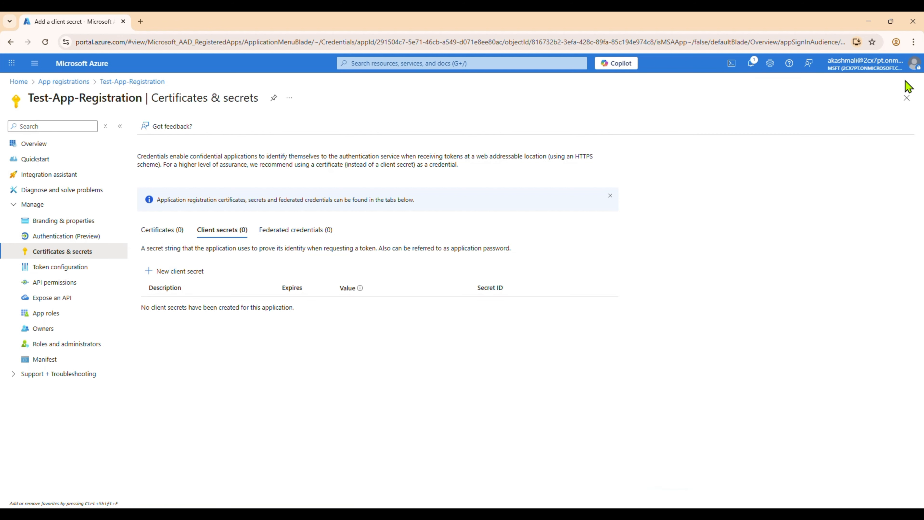
{"action": "left_click", "coordinate": [79, 272]}
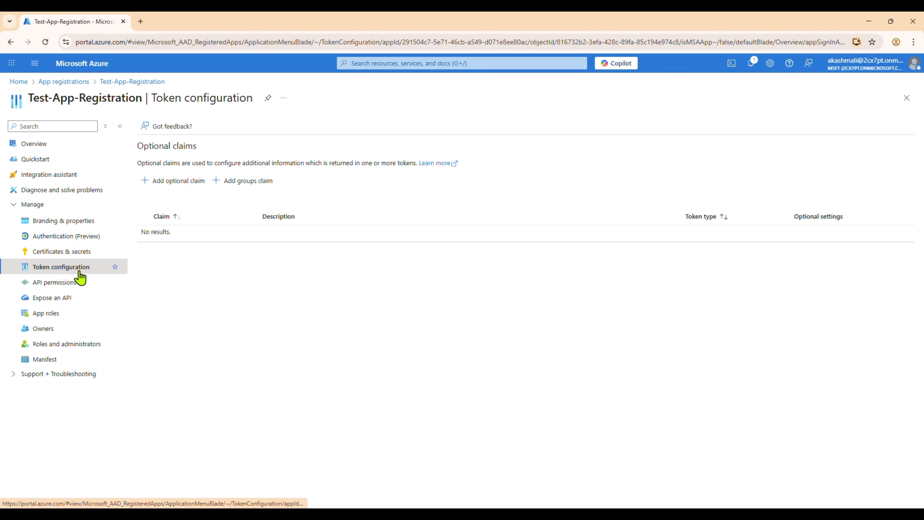
Step: Examine the app's configured API permissions and browse the Microsoft APIs available for a new permission request
{"action": "left_click", "coordinate": [61, 284]}
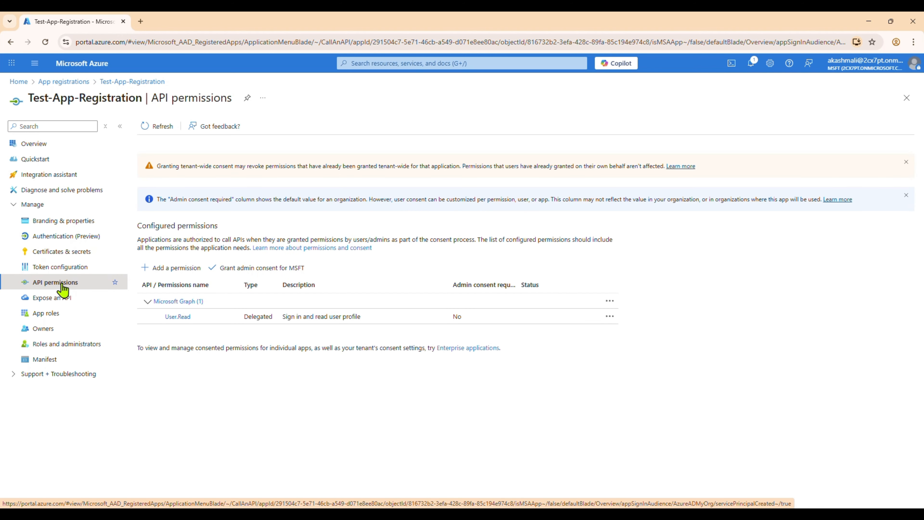
{"action": "left_click", "coordinate": [171, 271]}
{"action": "scroll", "coordinate": [680, 299], "scroll_direction": "down", "scroll_amount": 6}
{"action": "scroll", "coordinate": [678, 304], "scroll_direction": "up", "scroll_amount": 5}
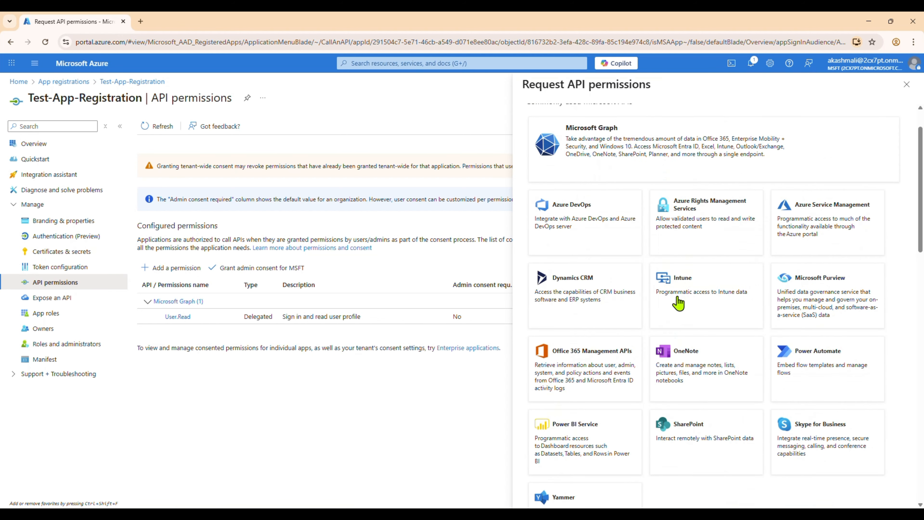
{"action": "scroll", "coordinate": [679, 303], "scroll_direction": "up", "scroll_amount": 2}
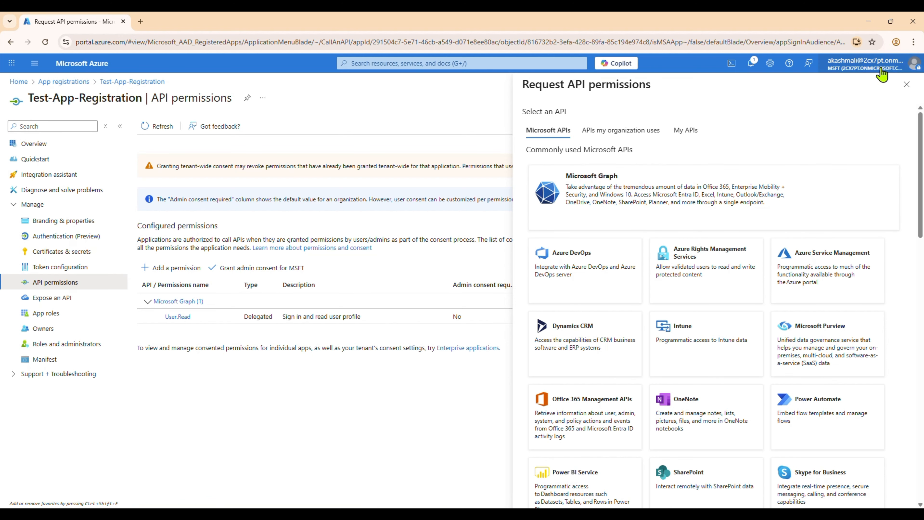
Step: Inspect SharePoint's delegated AllSites permissions in the API permission request, then close the request without adding any
{"action": "scroll", "coordinate": [677, 364], "scroll_direction": "down", "scroll_amount": 6}
{"action": "scroll", "coordinate": [679, 401], "scroll_direction": "up", "scroll_amount": 4}
{"action": "left_click", "coordinate": [687, 242]}
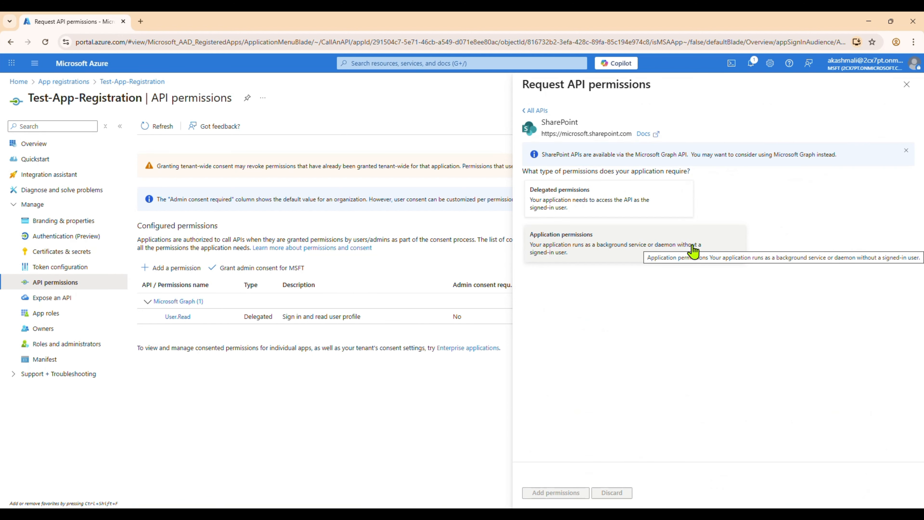
{"action": "left_click", "coordinate": [609, 215]}
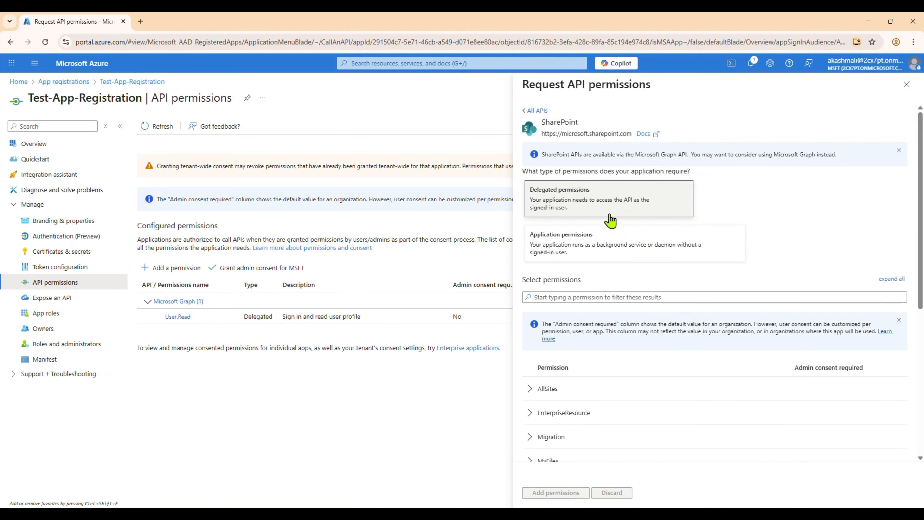
{"action": "scroll", "coordinate": [589, 327], "scroll_direction": "down", "scroll_amount": 4}
{"action": "left_click", "coordinate": [567, 242]}
{"action": "scroll", "coordinate": [577, 428], "scroll_direction": "up", "scroll_amount": 4}
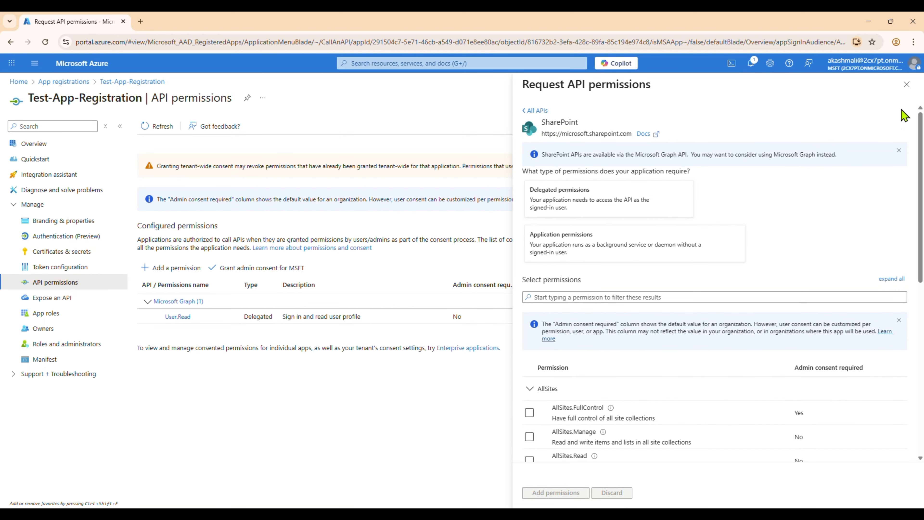
{"action": "left_click", "coordinate": [907, 84]}
Step: Review the app registration's exposed API scopes, app roles, owners, and roles and administrators
{"action": "left_click", "coordinate": [48, 299]}
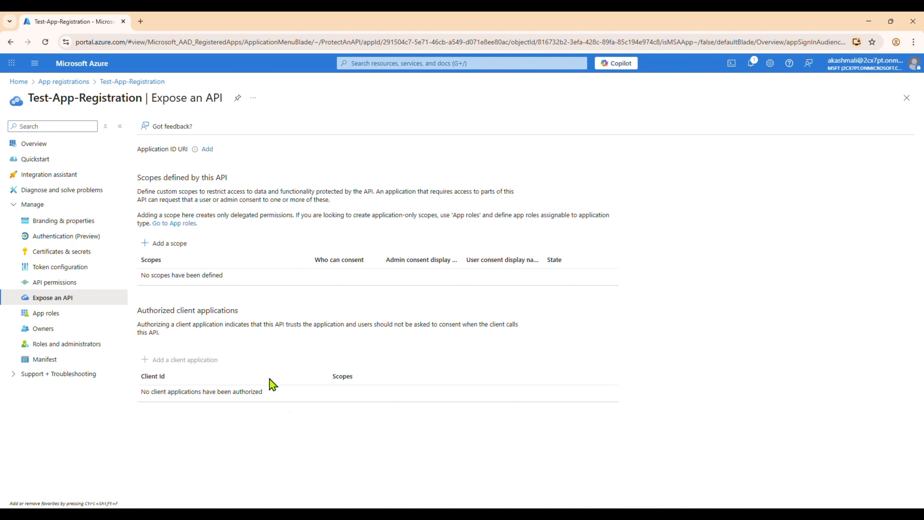
{"action": "left_click", "coordinate": [46, 316]}
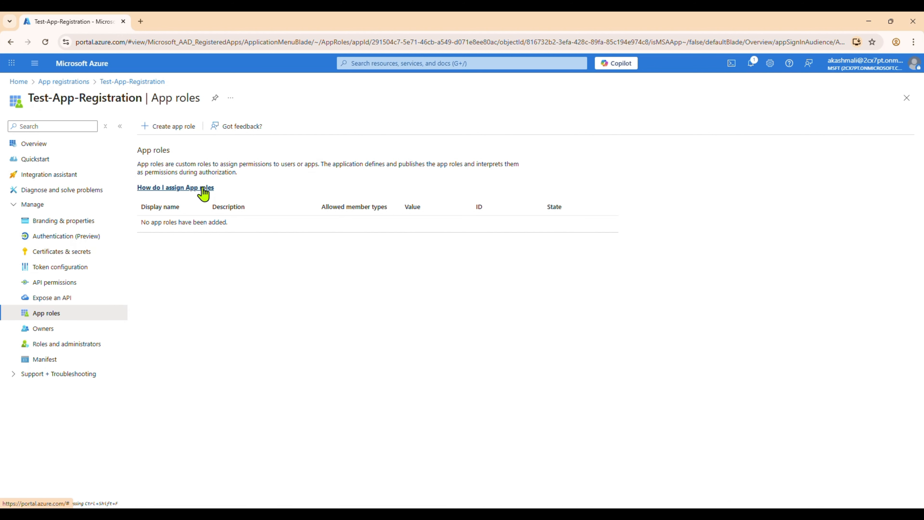
{"action": "left_click", "coordinate": [70, 329]}
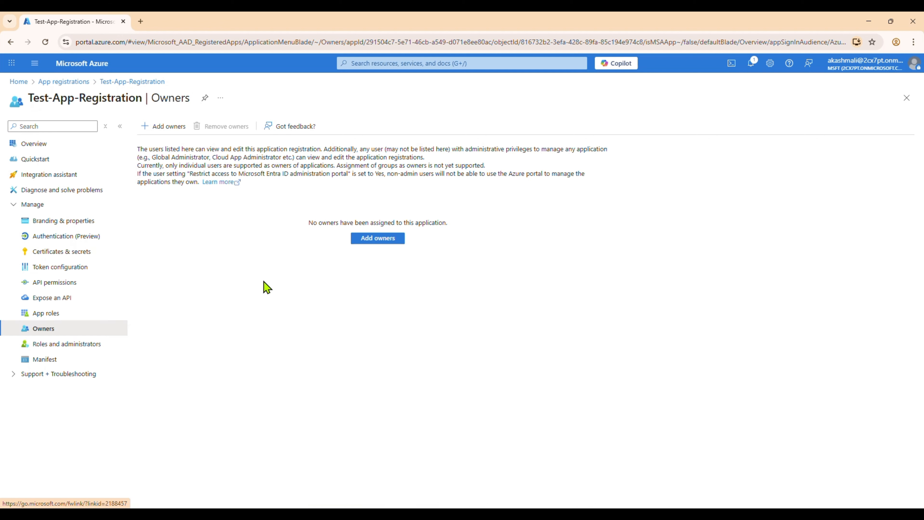
{"action": "left_click", "coordinate": [51, 344]}
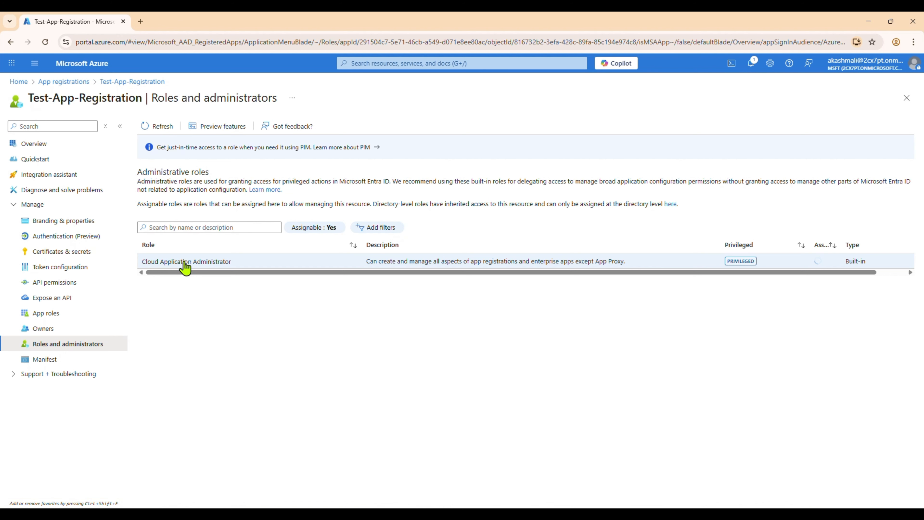
Step: Read through the app's Microsoft Graph manifest JSON and return to the registration's overview
{"action": "left_click", "coordinate": [72, 358]}
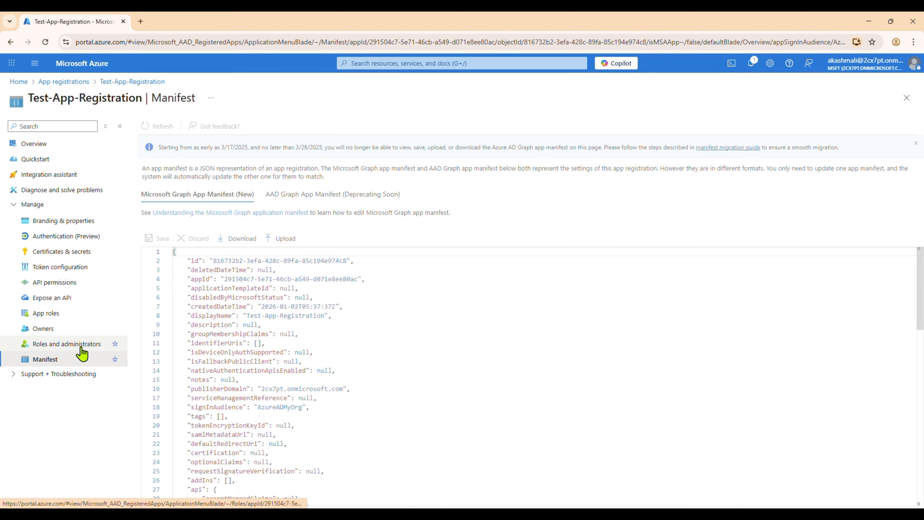
{"action": "scroll", "coordinate": [273, 338], "scroll_direction": "down", "scroll_amount": 1}
{"action": "scroll", "coordinate": [272, 338], "scroll_direction": "down", "scroll_amount": 4}
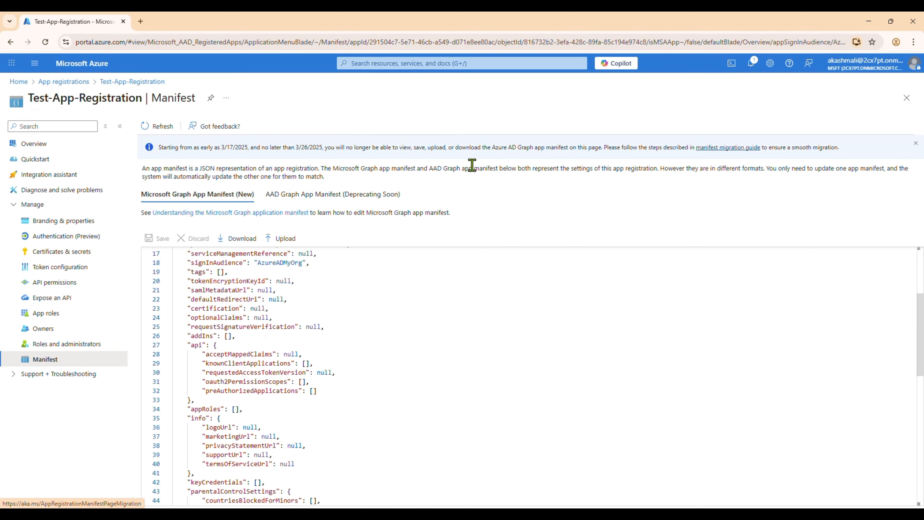
{"action": "scroll", "coordinate": [431, 265], "scroll_direction": "down", "scroll_amount": 3}
{"action": "scroll", "coordinate": [431, 265], "scroll_direction": "down", "scroll_amount": 3}
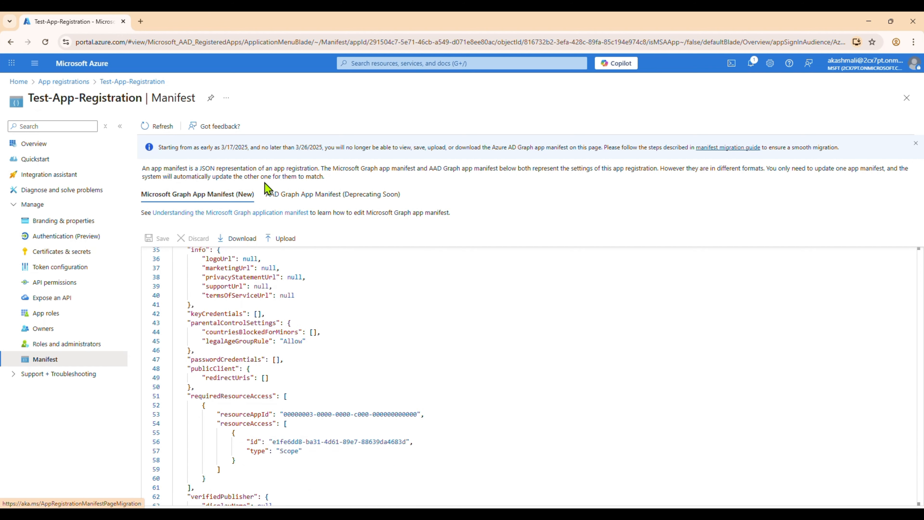
{"action": "scroll", "coordinate": [283, 342], "scroll_direction": "down", "scroll_amount": 1}
{"action": "scroll", "coordinate": [286, 336], "scroll_direction": "up", "scroll_amount": 5}
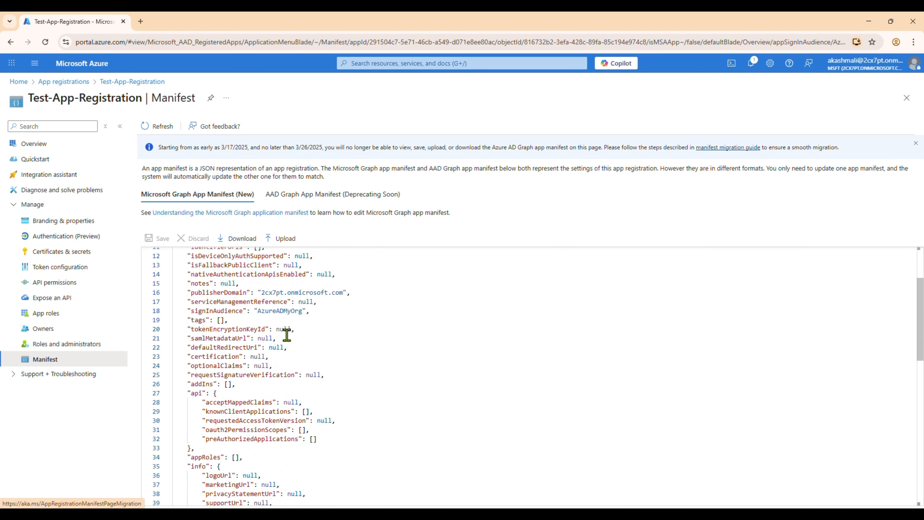
{"action": "scroll", "coordinate": [287, 334], "scroll_direction": "up", "scroll_amount": 3}
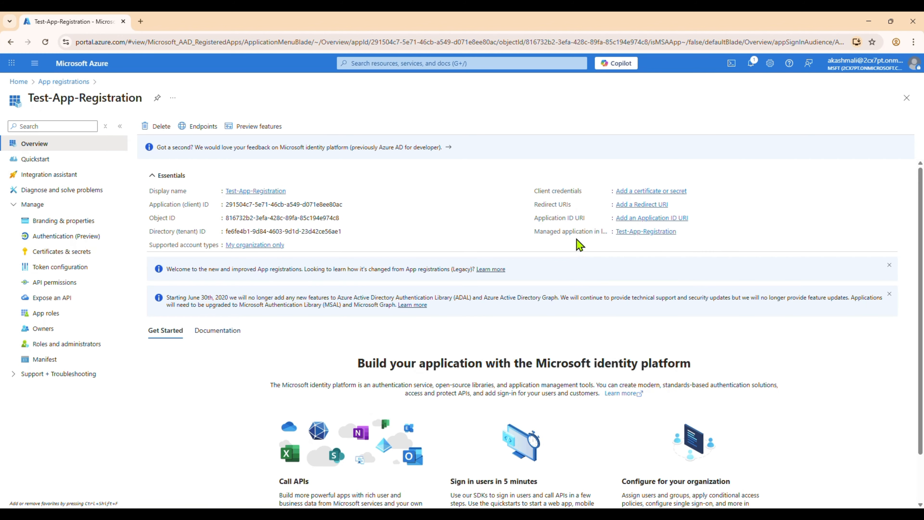
Step: Examine the app registration's authority, OAuth 2.0, SAML and metadata endpoint URLs, and close the endpoint list
{"action": "left_click", "coordinate": [188, 128]}
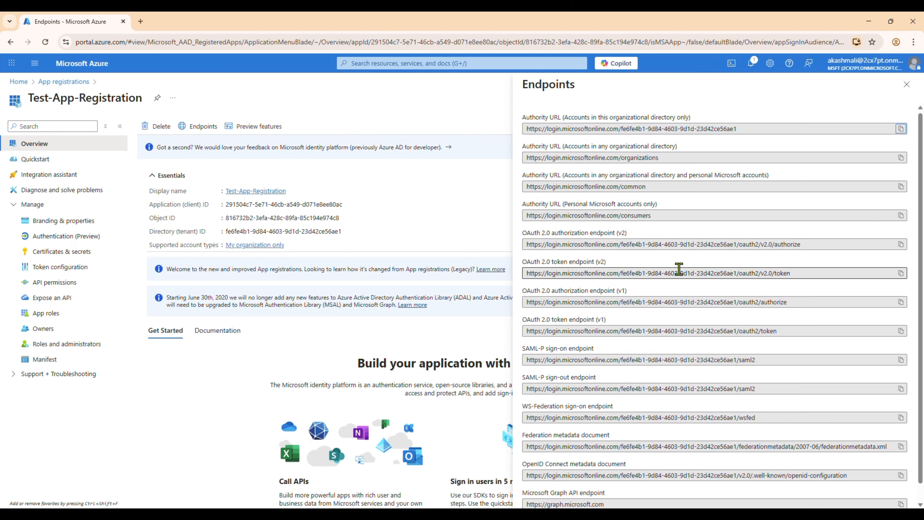
{"action": "scroll", "coordinate": [680, 269], "scroll_direction": "down", "scroll_amount": 1}
{"action": "scroll", "coordinate": [679, 268], "scroll_direction": "up", "scroll_amount": 1}
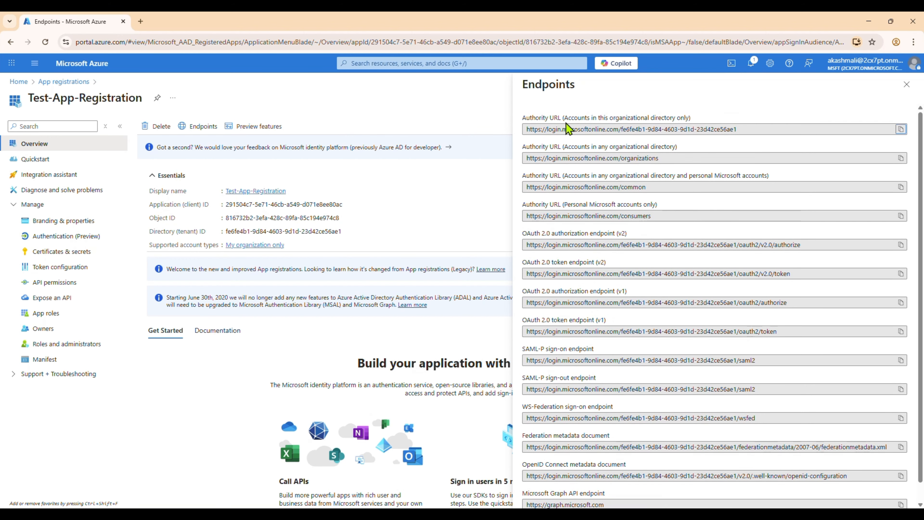
{"action": "scroll", "coordinate": [584, 437], "scroll_direction": "down", "scroll_amount": 1}
{"action": "scroll", "coordinate": [820, 138], "scroll_direction": "up", "scroll_amount": 1}
{"action": "left_click", "coordinate": [906, 85]}
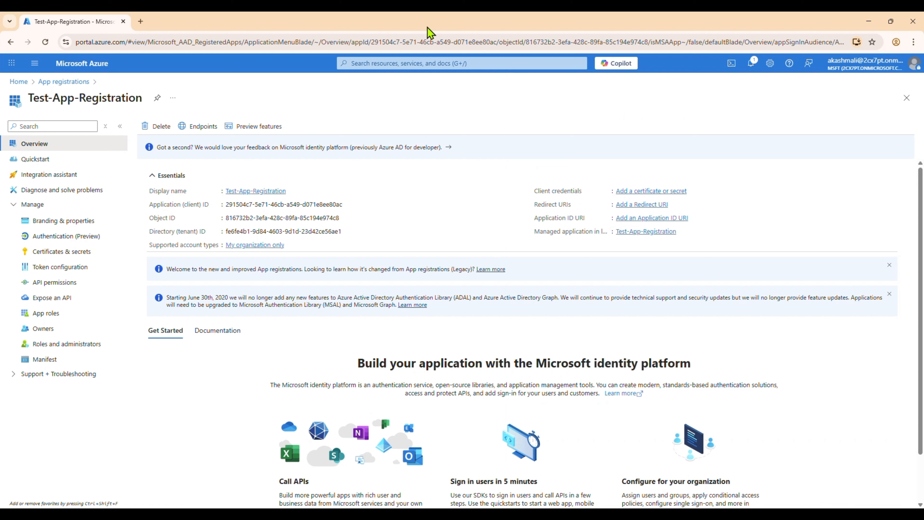